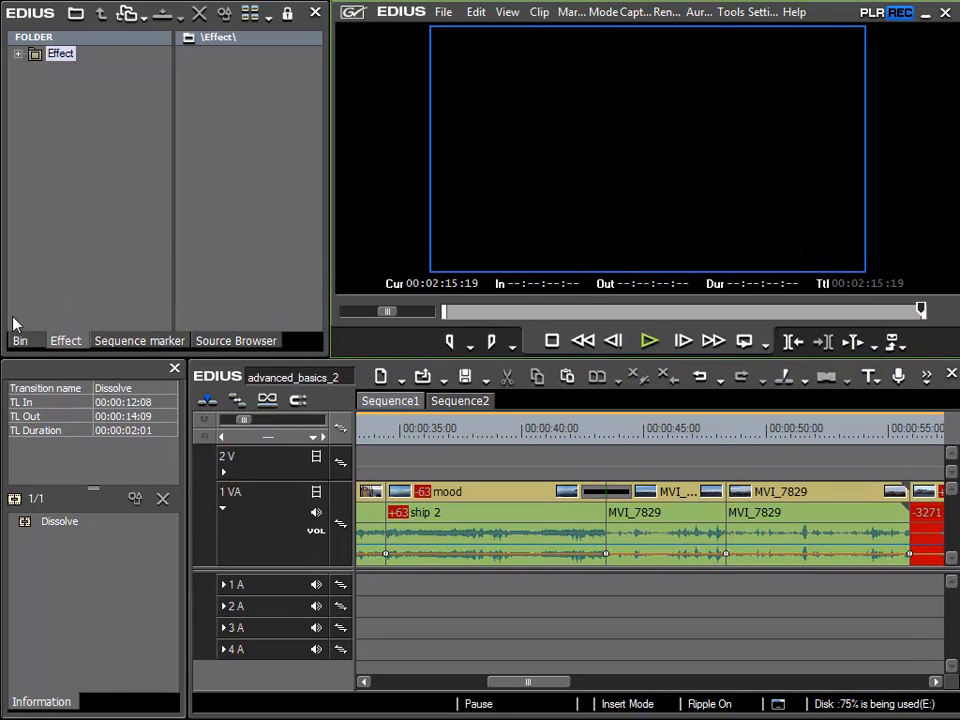
Step: Create a new folder named "music" under the root folder of the bin
{"action": "left_click", "coordinate": [20, 341]}
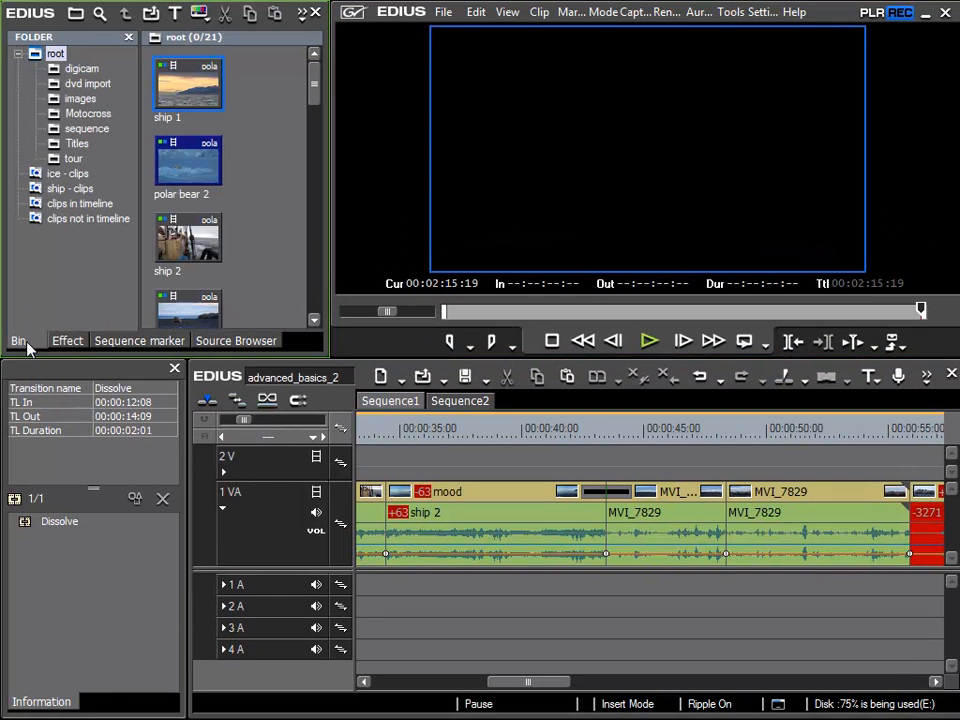
{"action": "left_click", "coordinate": [18, 54]}
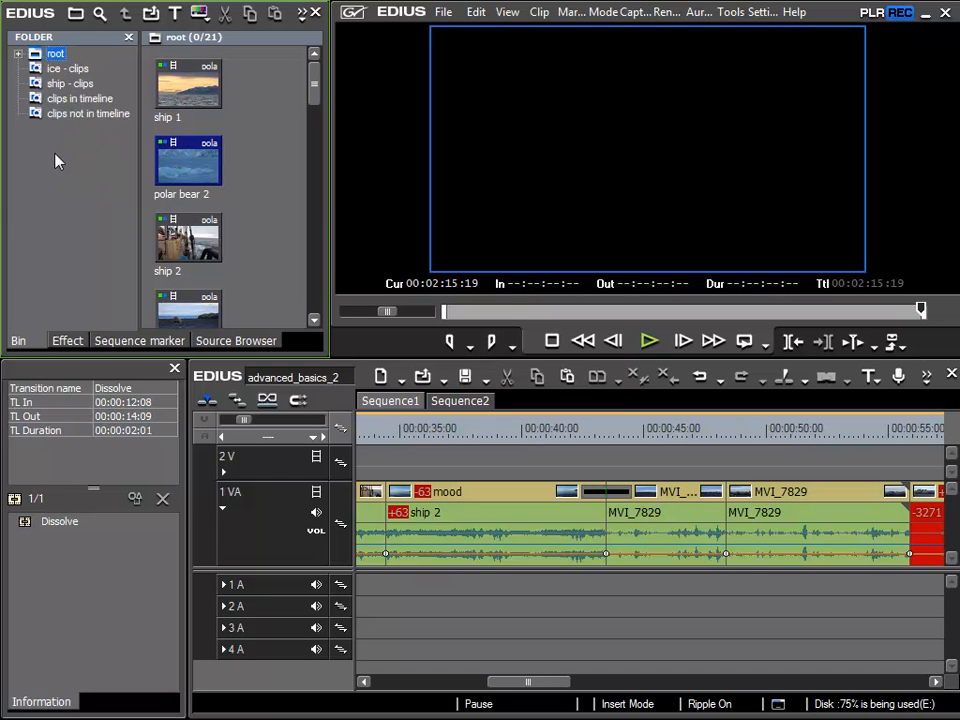
{"action": "right_click", "coordinate": [40, 60]}
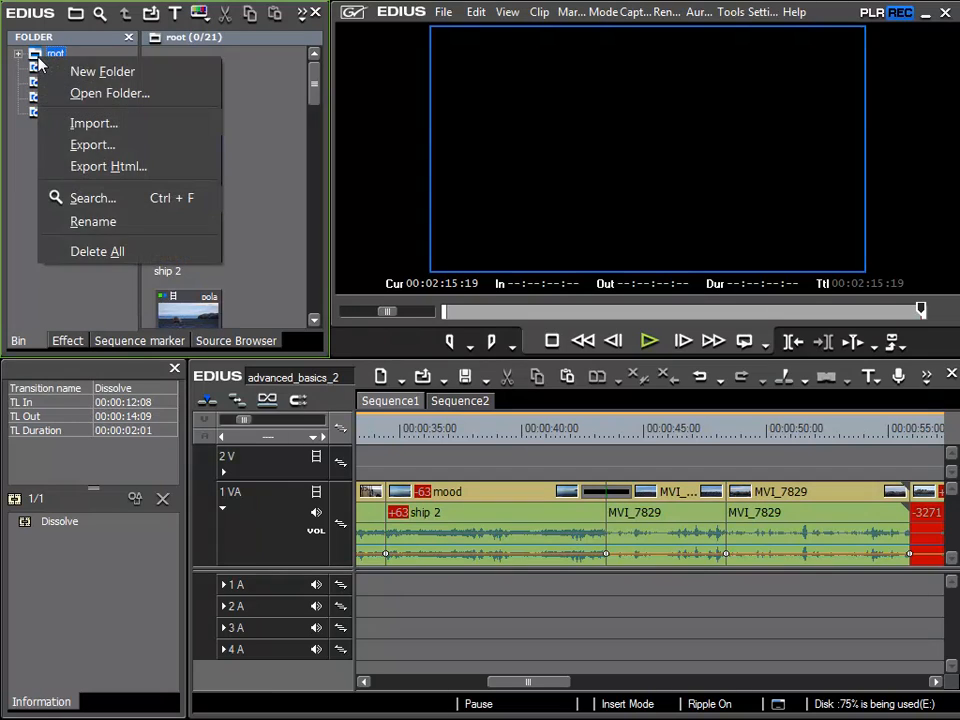
{"action": "left_click", "coordinate": [60, 71]}
{"action": "type", "text": "music"}
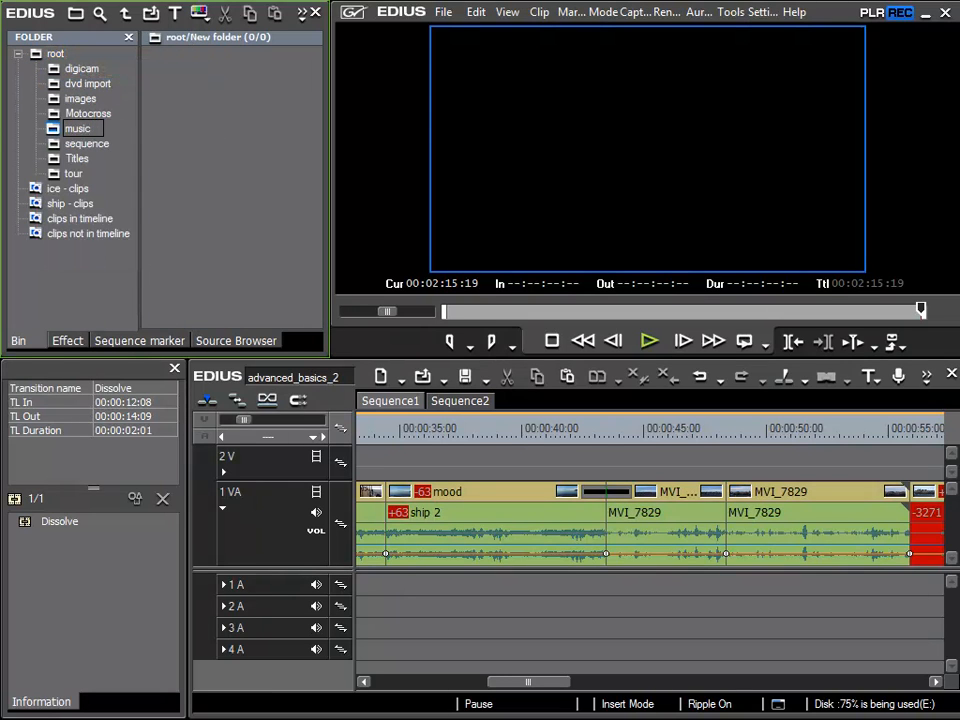
{"action": "key", "text": "Return"}
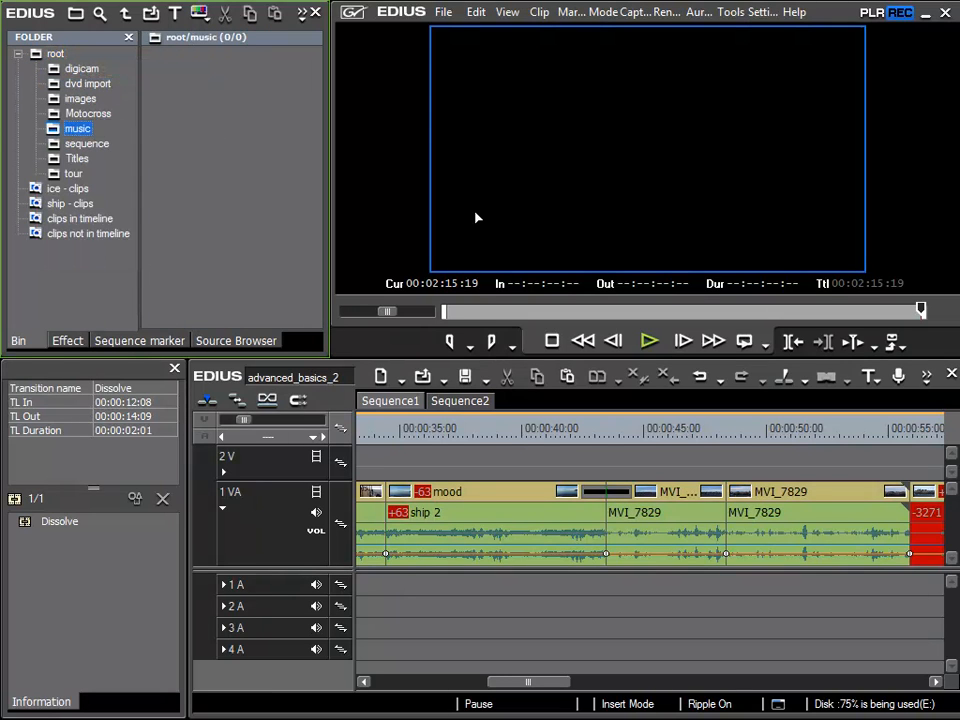
Step: Import the audio file rs10+ from the Musik folder on drive E: into the music folder without transferring it to the project folder
{"action": "right_click", "coordinate": [180, 87]}
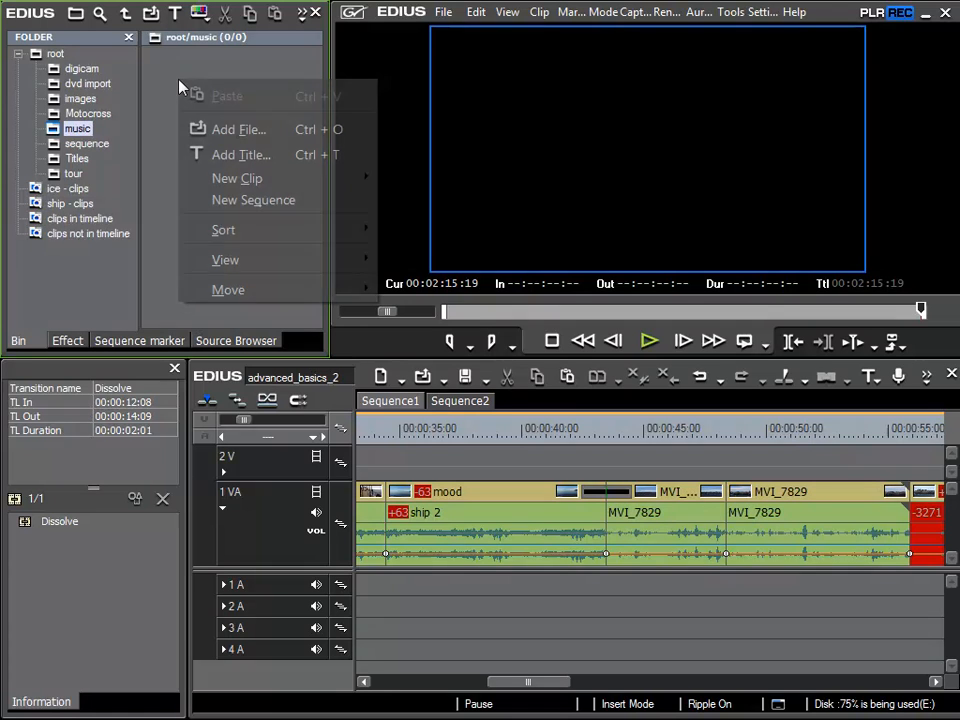
{"action": "left_click", "coordinate": [218, 131]}
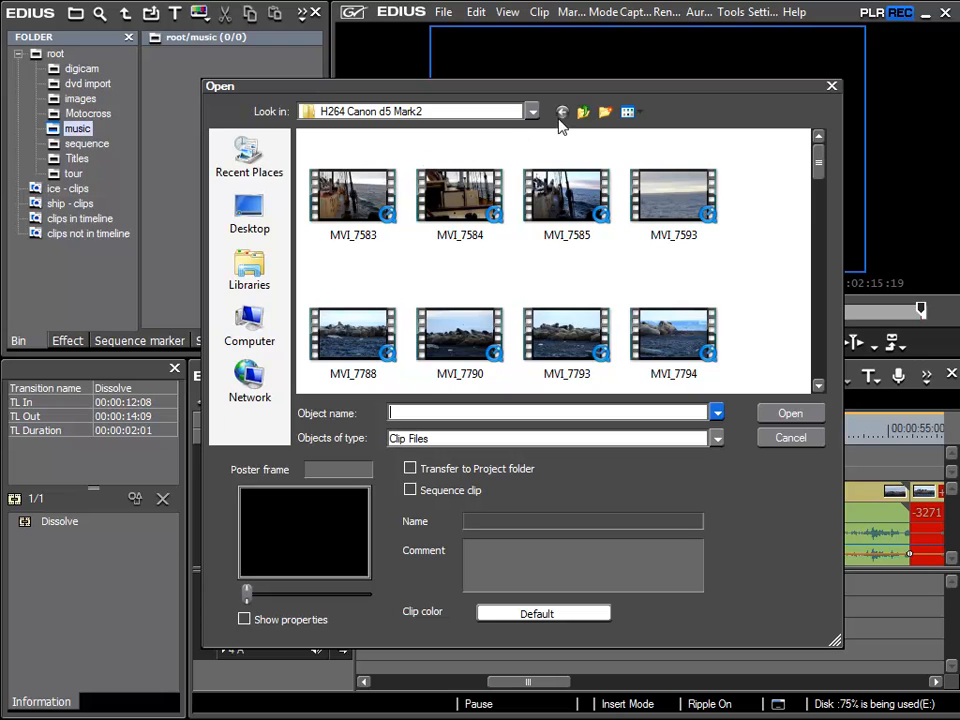
{"action": "left_click", "coordinate": [583, 112]}
{"action": "left_click", "coordinate": [583, 112]}
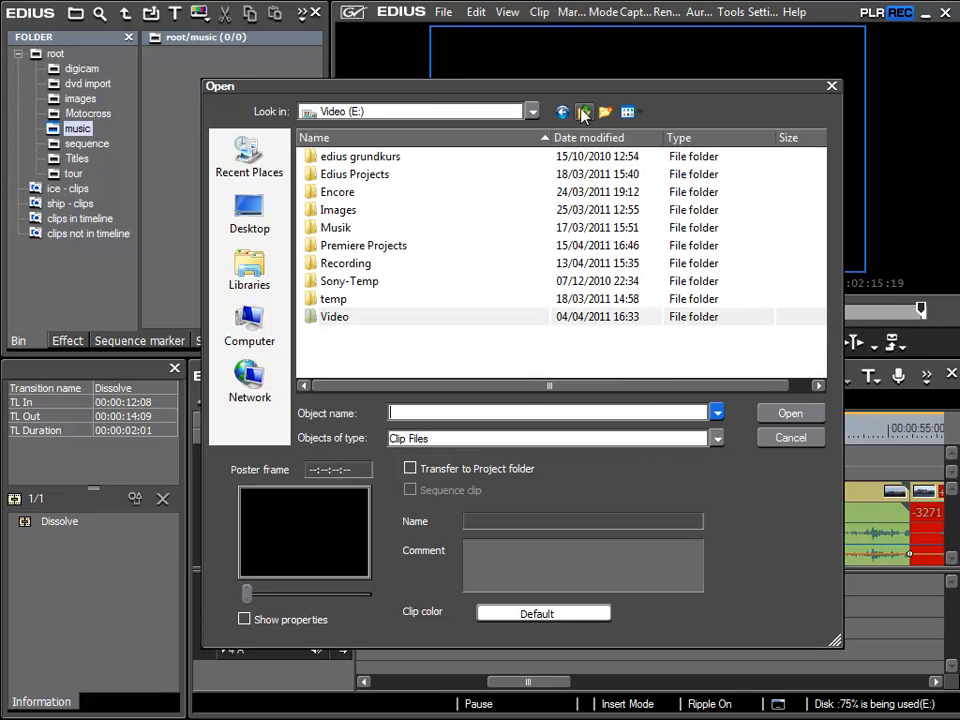
{"action": "double_click", "coordinate": [340, 234]}
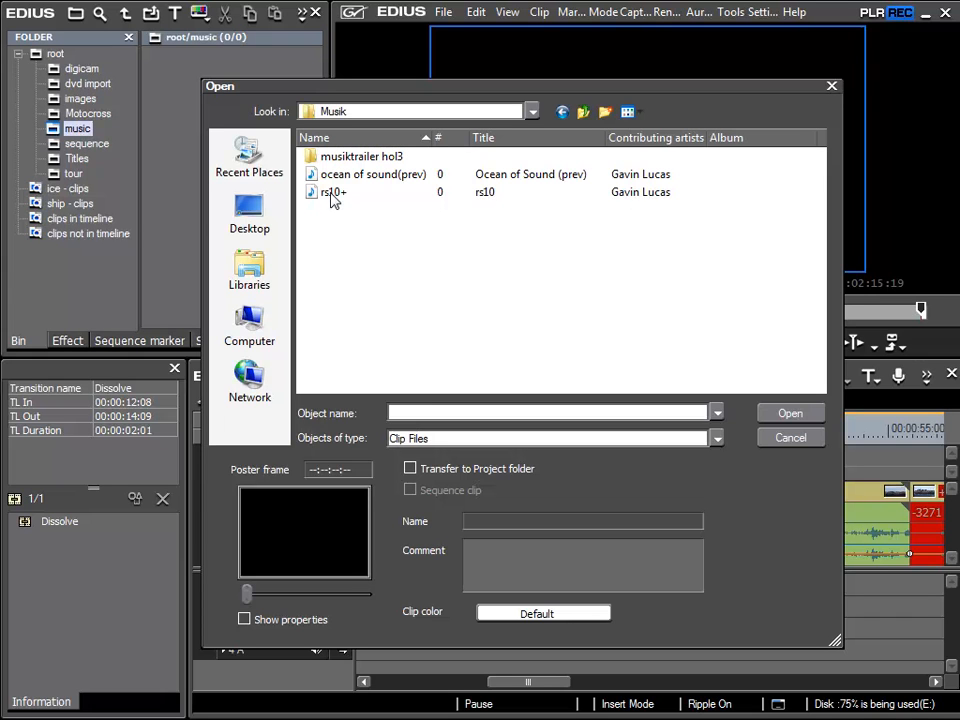
{"action": "left_click", "coordinate": [333, 193]}
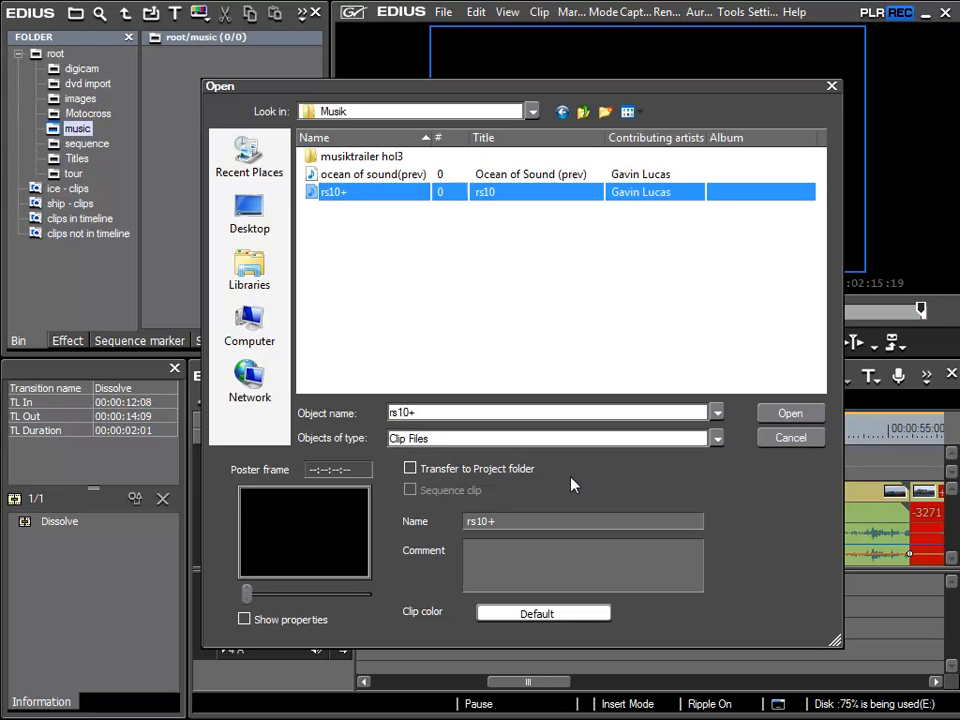
{"action": "left_click", "coordinate": [410, 469]}
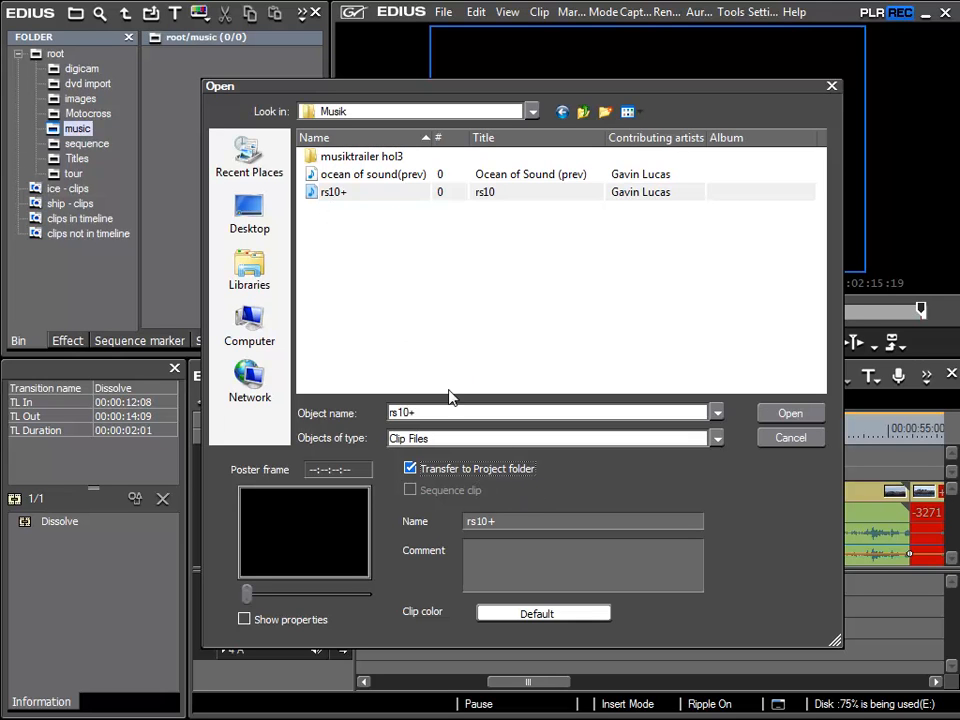
{"action": "left_click", "coordinate": [410, 469]}
{"action": "left_click", "coordinate": [790, 415]}
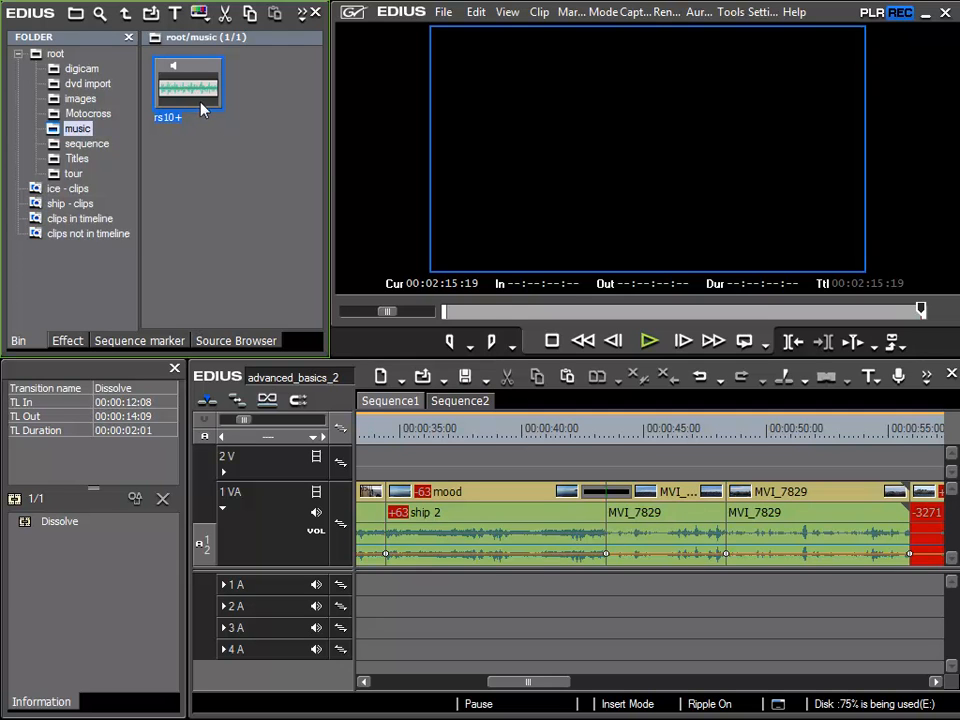
Step: Try placing rs10+ at the start of audio track 1 A in insert mode, then undo the placement
{"action": "mouse_move", "coordinate": [201, 101]}
{"action": "left_click_drag", "start_coordinate": [550, 690], "coordinate": [399, 675]}
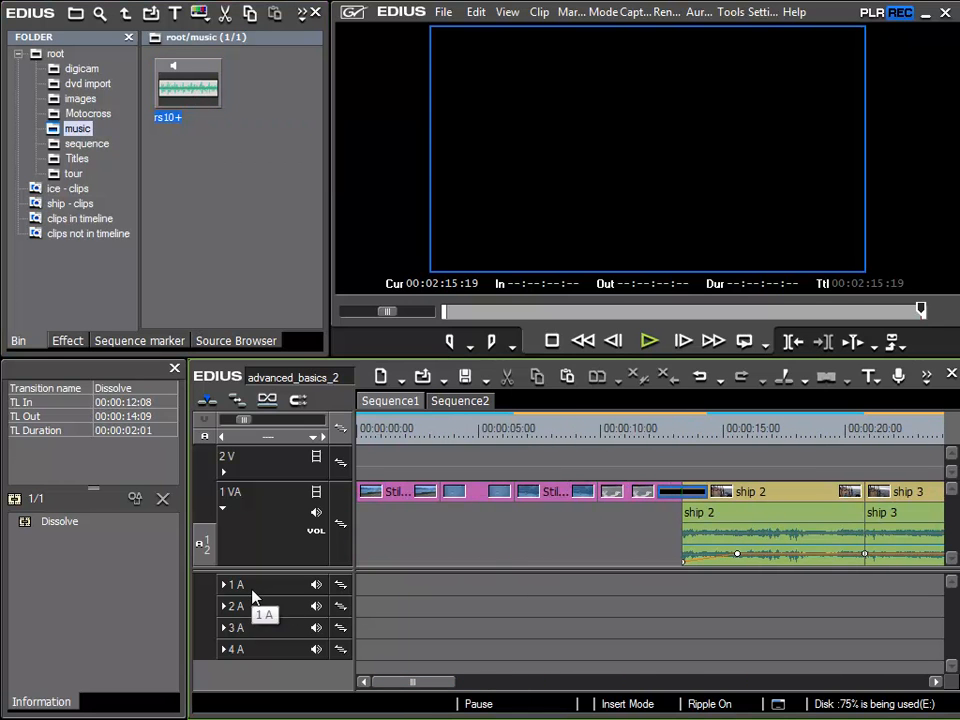
{"action": "left_click_drag", "start_coordinate": [186, 88], "coordinate": [368, 598]}
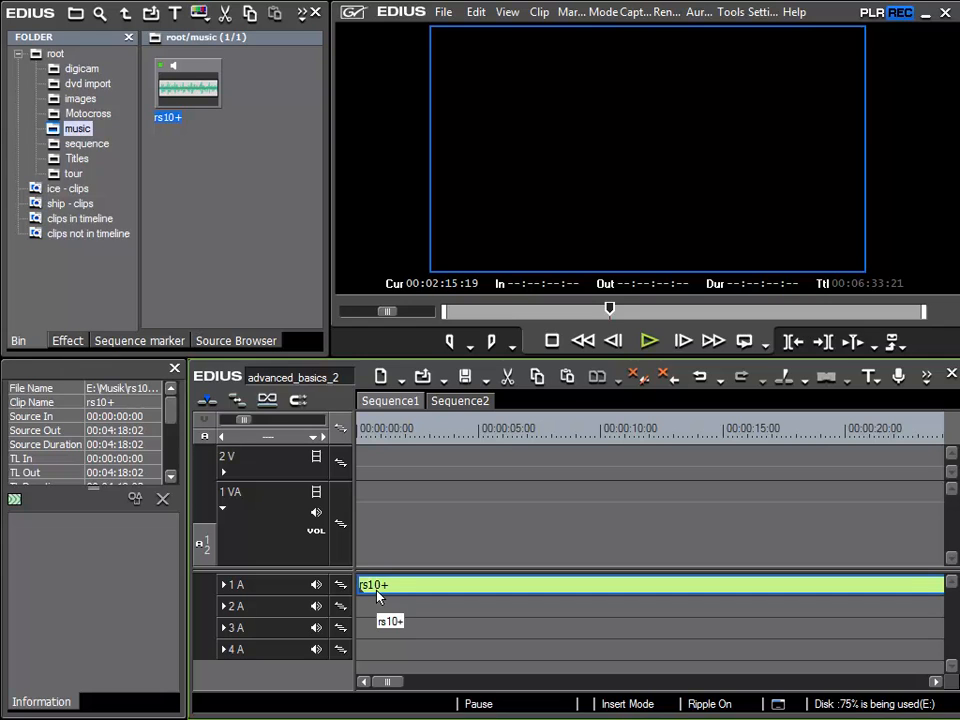
{"action": "left_click", "coordinate": [705, 378]}
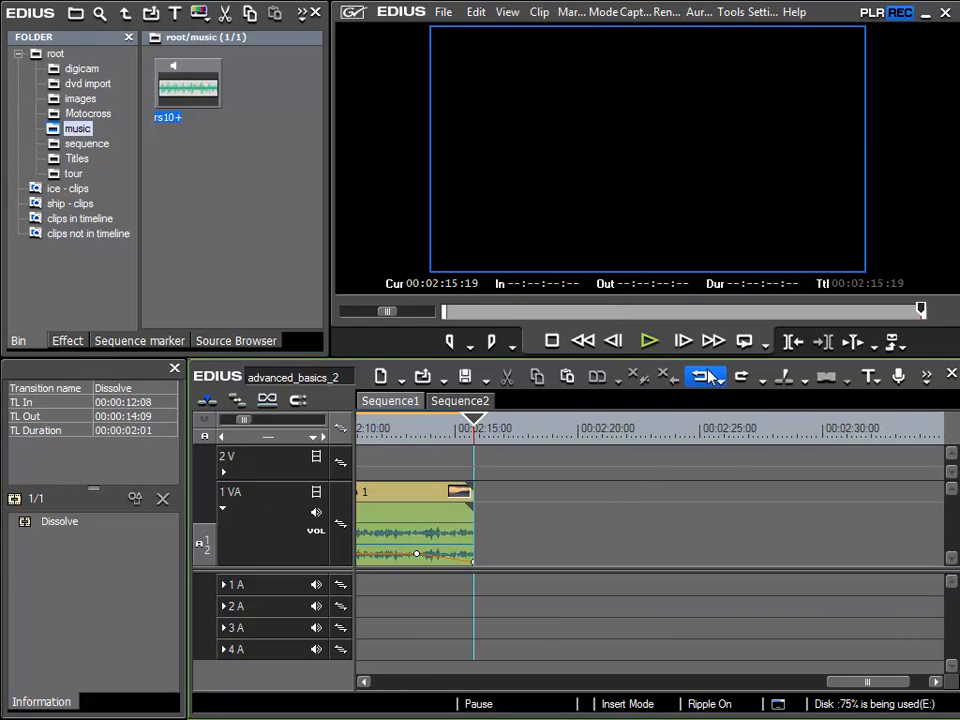
Step: Try placing rs10+ at the start of track 1 A in overwrite mode, then undo it and return to insert mode
{"action": "left_click_drag", "start_coordinate": [858, 690], "coordinate": [407, 680]}
{"action": "left_click", "coordinate": [205, 401]}
{"action": "left_click_drag", "start_coordinate": [180, 84], "coordinate": [363, 587]}
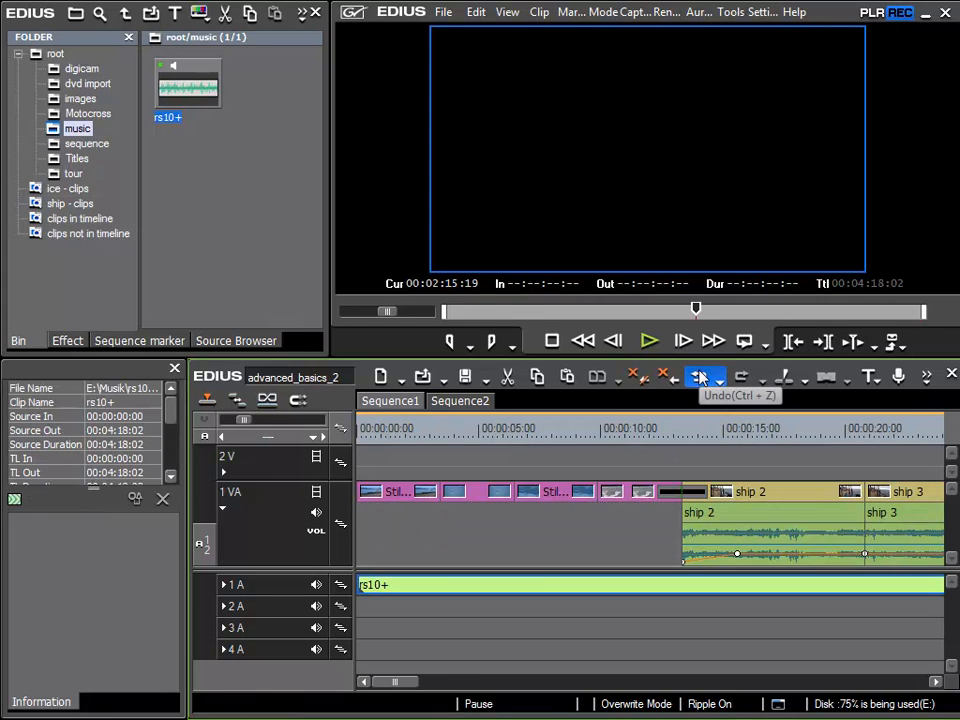
{"action": "left_click", "coordinate": [699, 376]}
{"action": "left_click", "coordinate": [208, 400]}
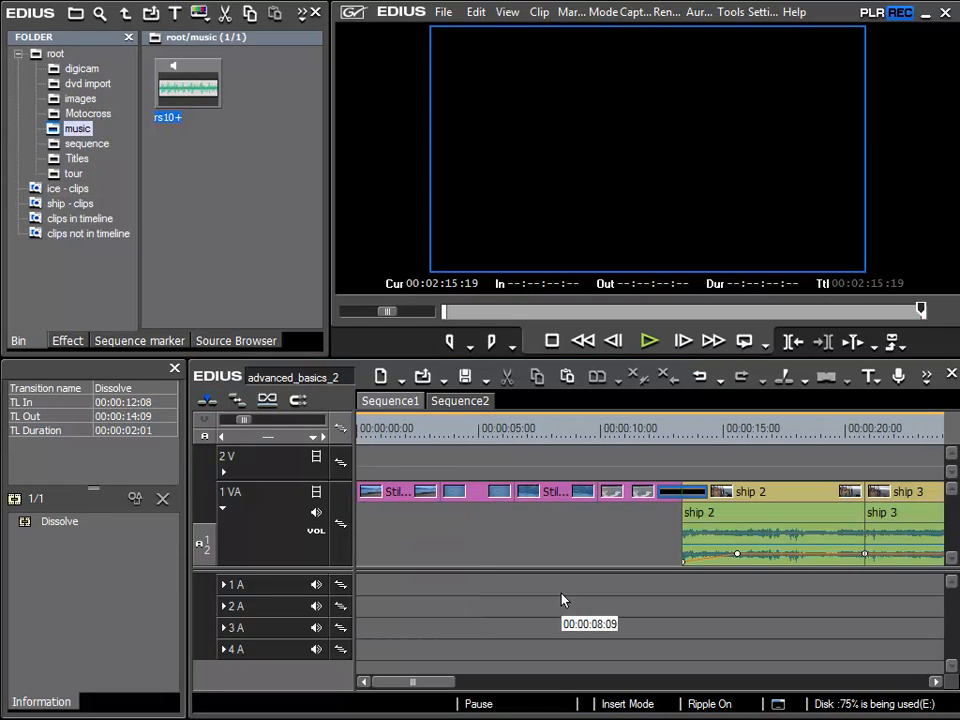
Step: Place rs10+ at the start of track 1 A with its sync lock off and trim its end to the end of the video
{"action": "left_click", "coordinate": [341, 585]}
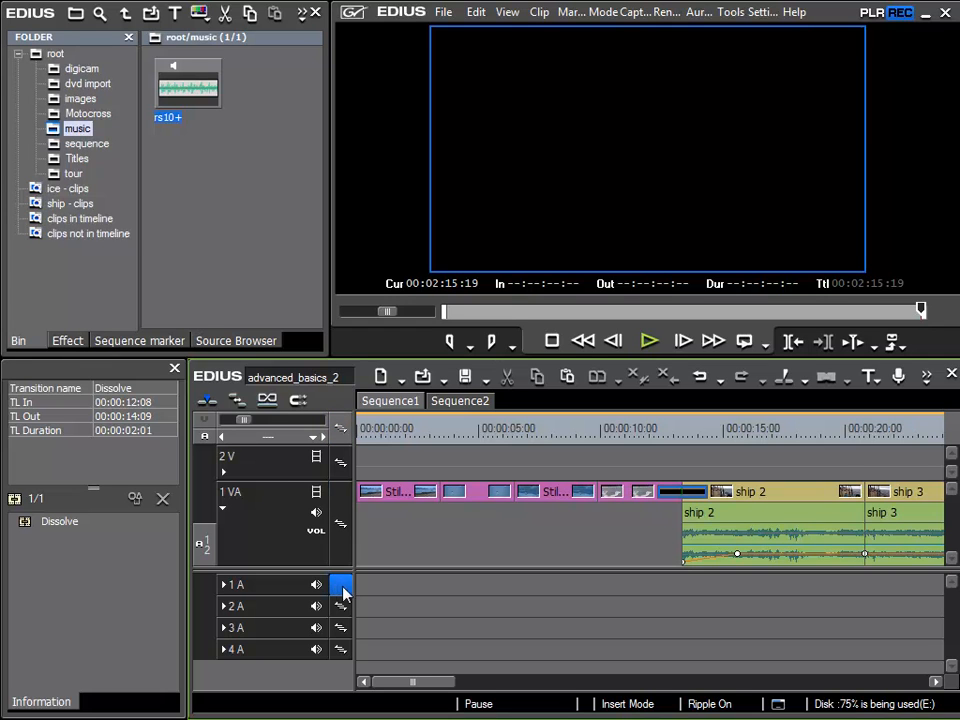
{"action": "left_click_drag", "start_coordinate": [410, 413], "coordinate": [357, 582]}
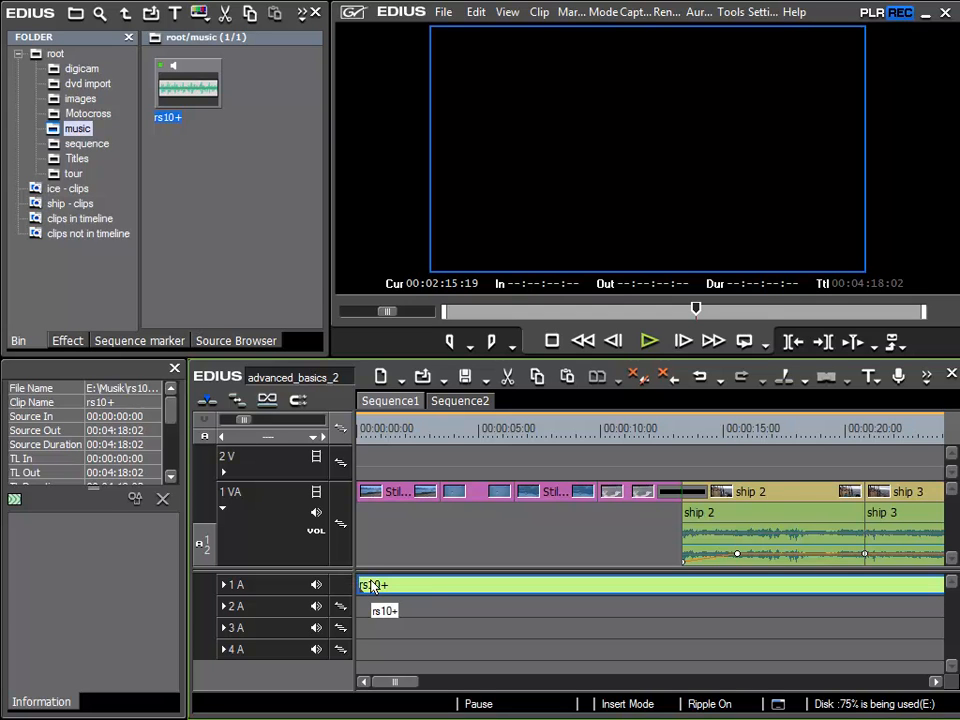
{"action": "left_click_drag", "start_coordinate": [400, 682], "coordinate": [655, 682]}
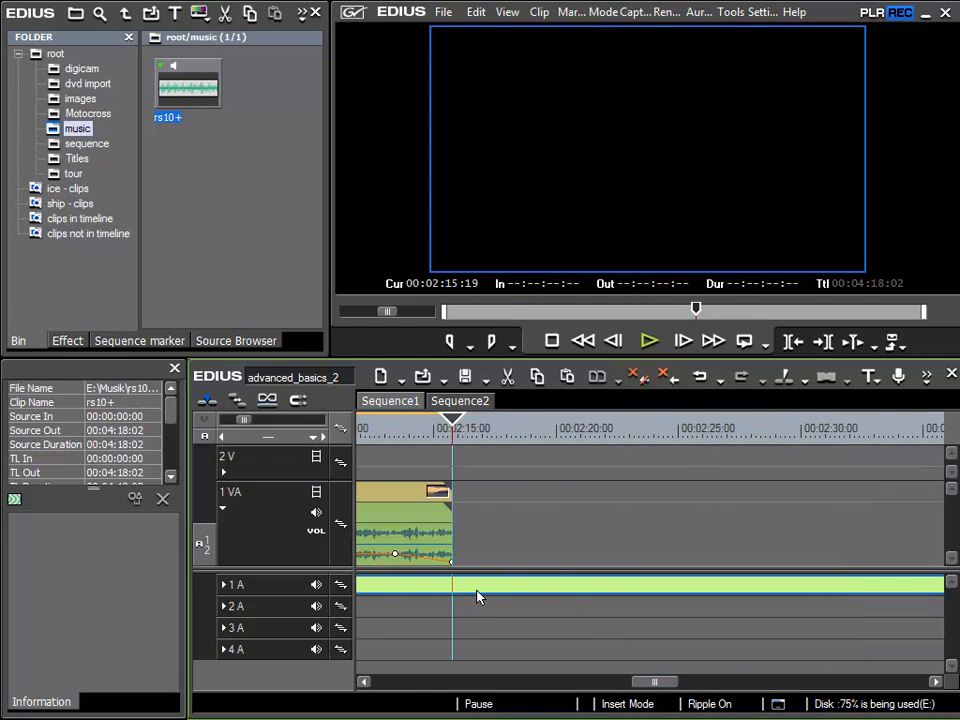
{"action": "left_click", "coordinate": [270, 440]}
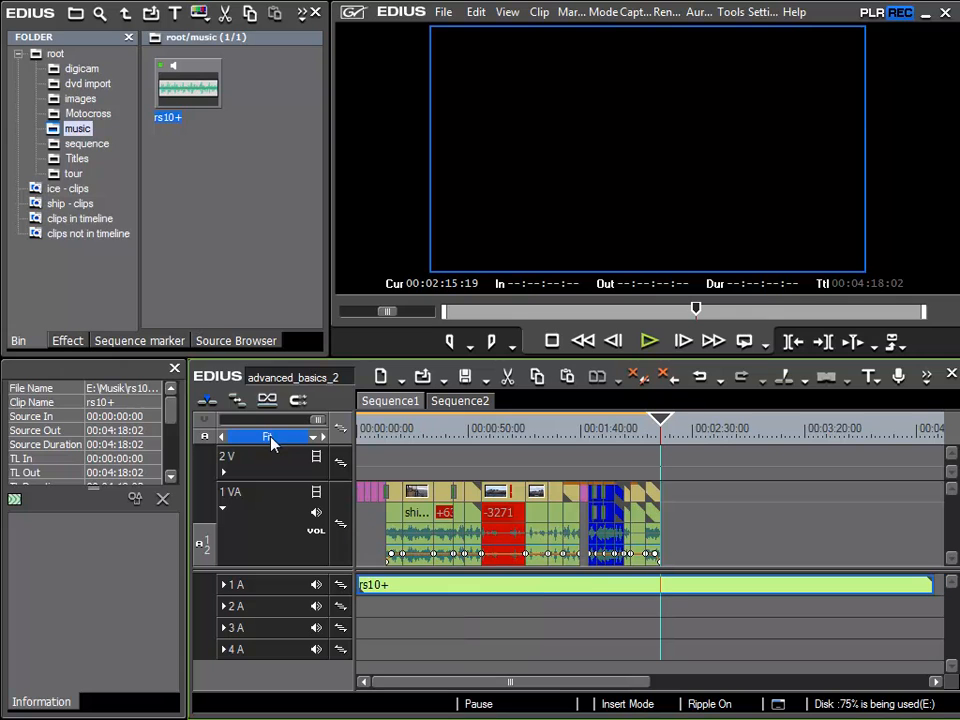
{"action": "left_click_drag", "start_coordinate": [934, 596], "coordinate": [671, 602]}
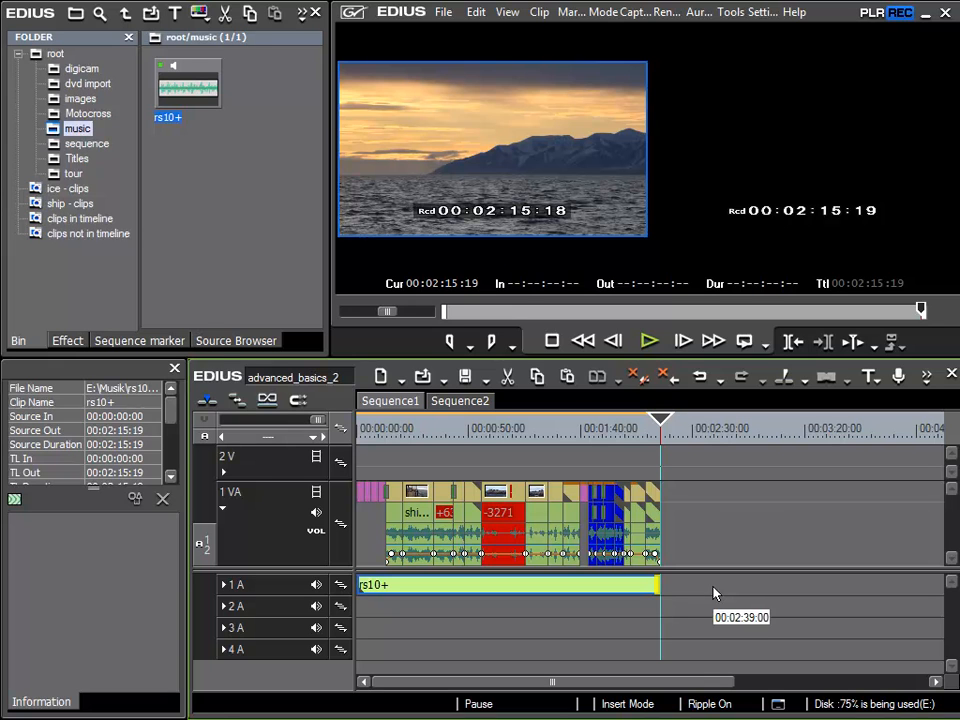
Step: Delete the trimmed rs10+ clip from audio track 1 A
{"action": "left_click", "coordinate": [499, 591]}
{"action": "left_click_drag", "start_coordinate": [500, 597], "coordinate": [497, 597]}
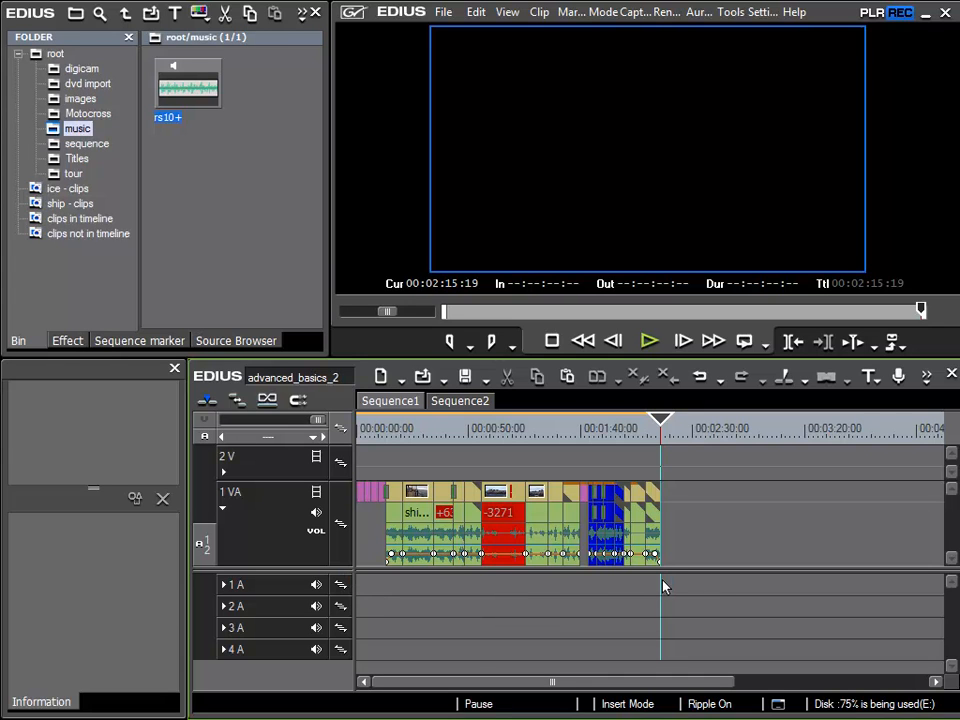
Step: Set the sequence In point at 00:00:00:00 and the Out point at the end of the video, 00:02:15:19
{"action": "left_click_drag", "start_coordinate": [406, 439], "coordinate": [356, 440]}
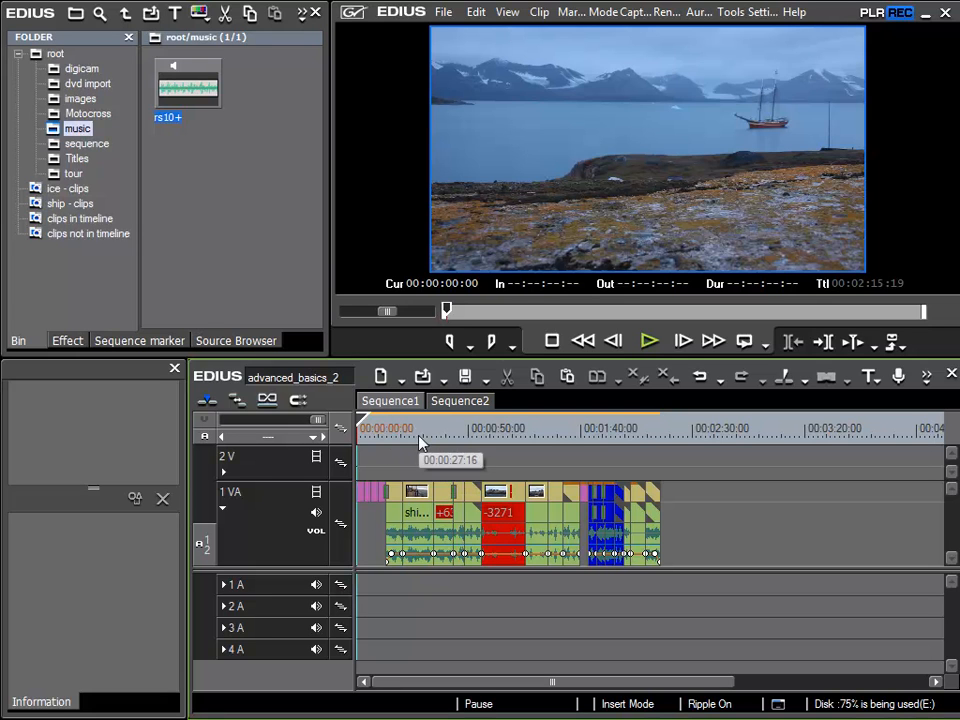
{"action": "key", "text": "i"}
{"action": "left_click_drag", "start_coordinate": [654, 429], "coordinate": [664, 439]}
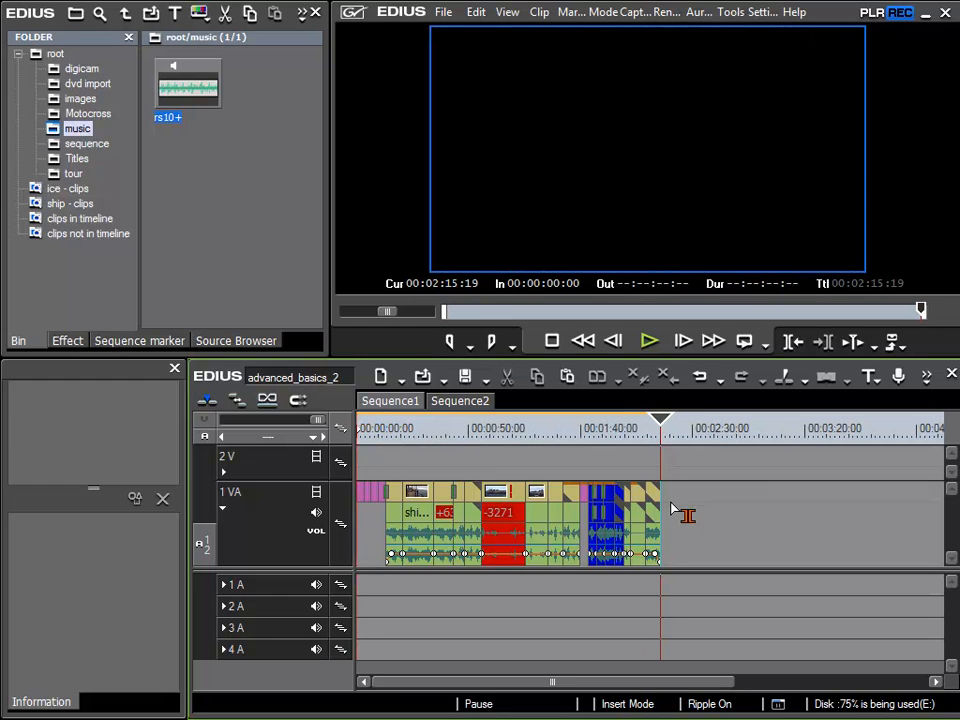
{"action": "key", "text": "o"}
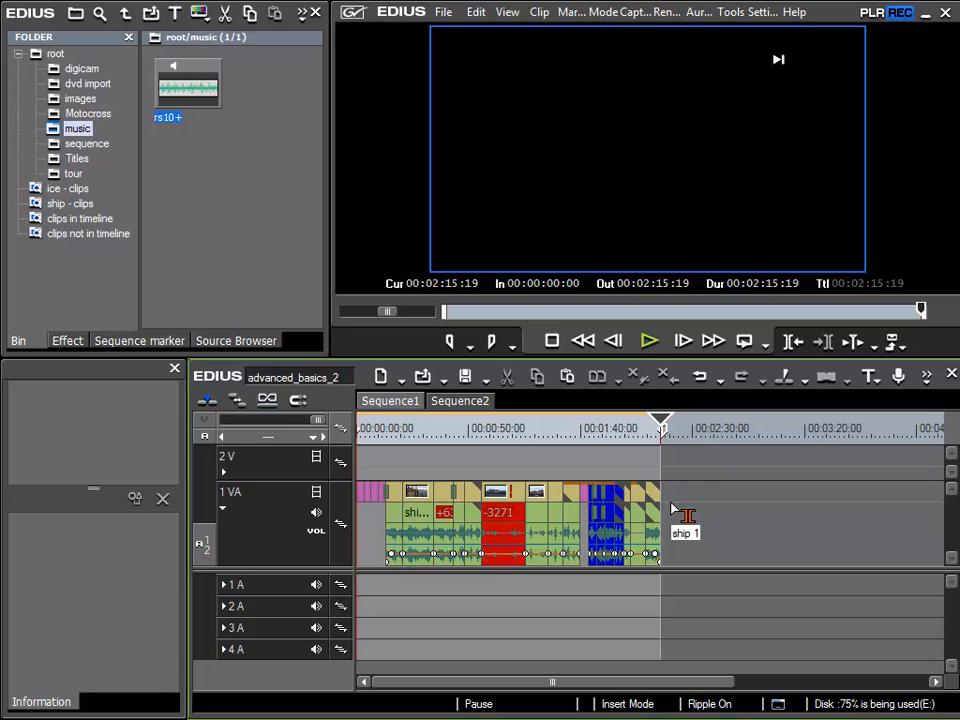
Step: Load the rs10+ clip from the music folder into the player and listen to its first seconds
{"action": "double_click", "coordinate": [190, 92]}
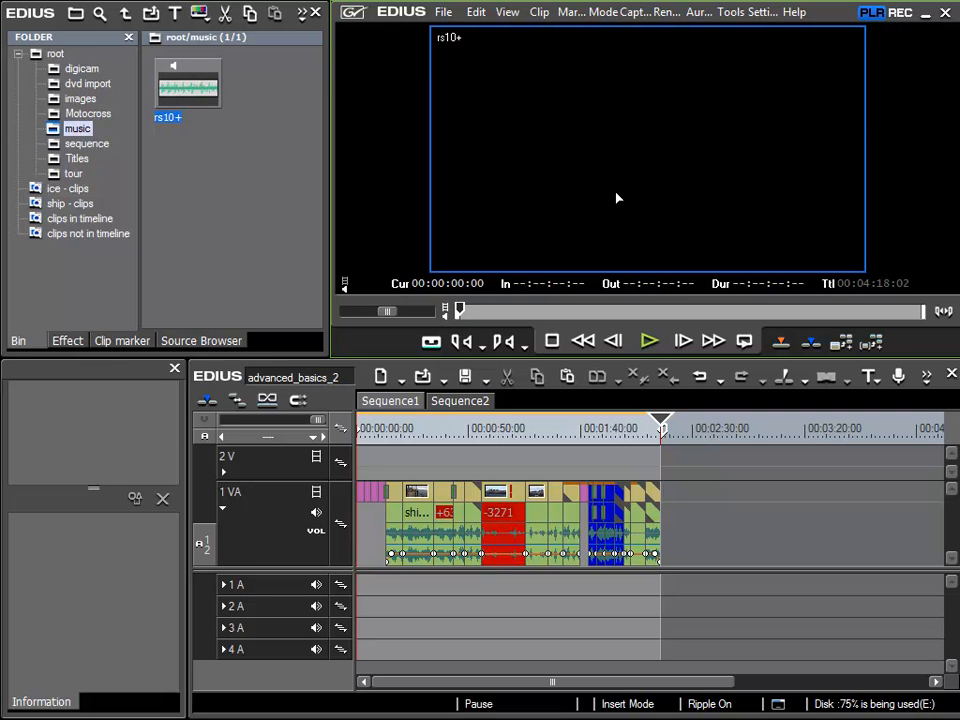
{"action": "left_click", "coordinate": [649, 342]}
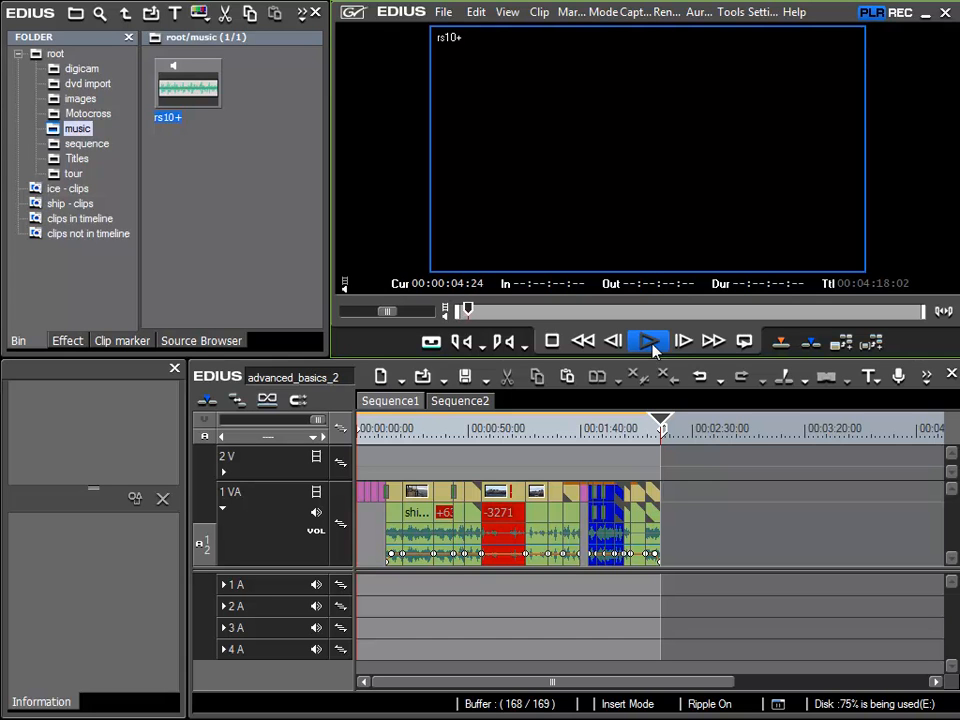
{"action": "left_click", "coordinate": [649, 342]}
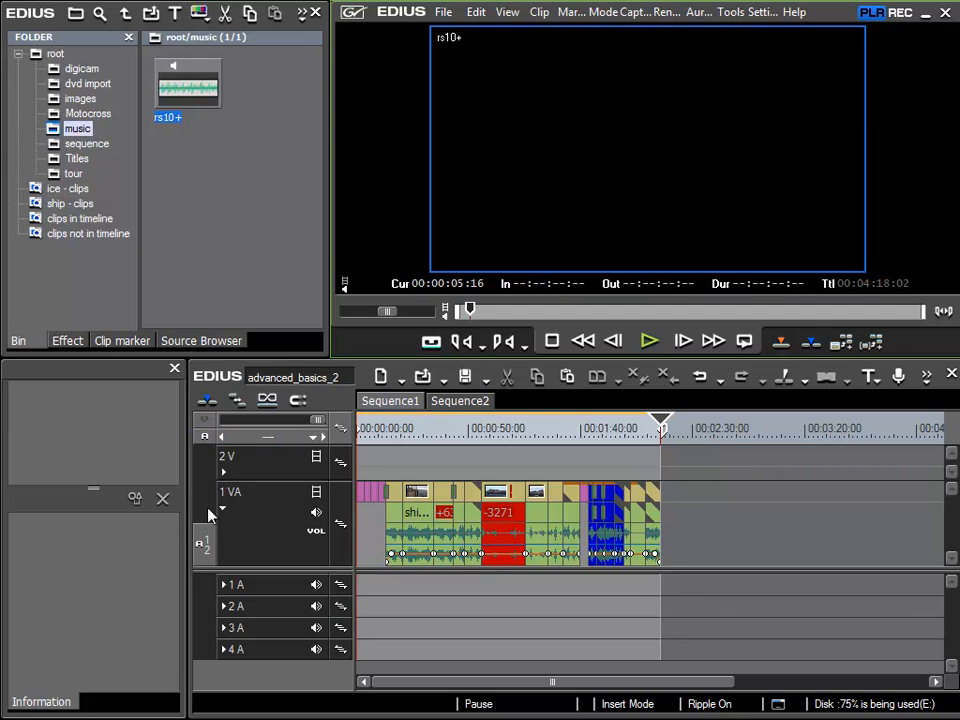
Step: Assign the audio source channel to track 1 A and insert rs10+ between the In and Out points
{"action": "left_click_drag", "start_coordinate": [205, 545], "coordinate": [211, 595]}
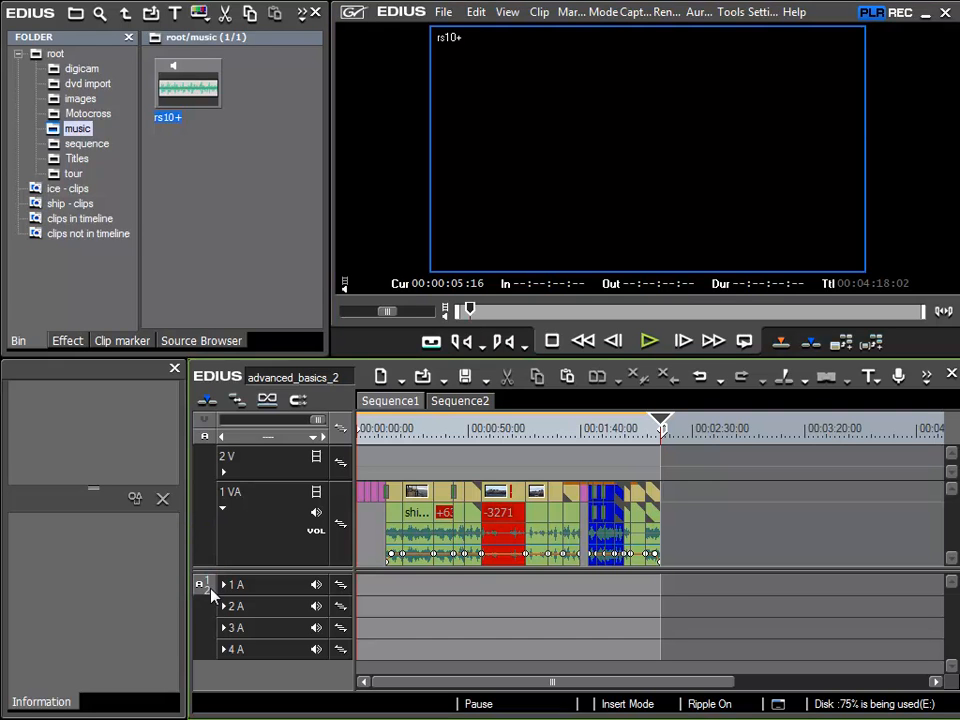
{"action": "left_click", "coordinate": [779, 344]}
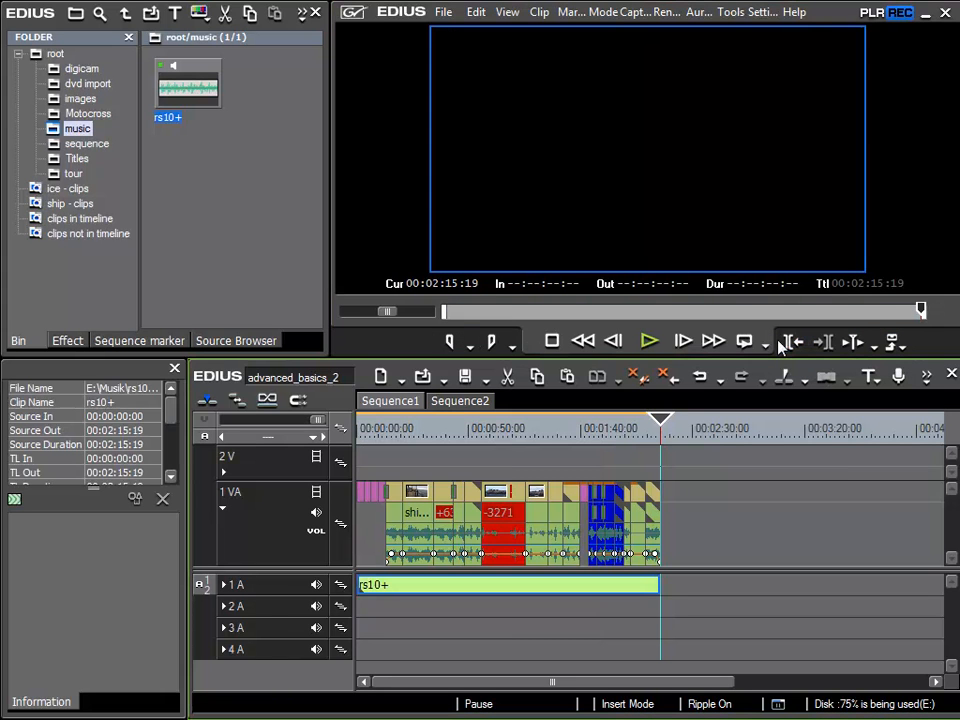
Step: Play the sequence from its start to check the music together with the video
{"action": "left_click", "coordinate": [352, 429]}
{"action": "key", "text": "space"}
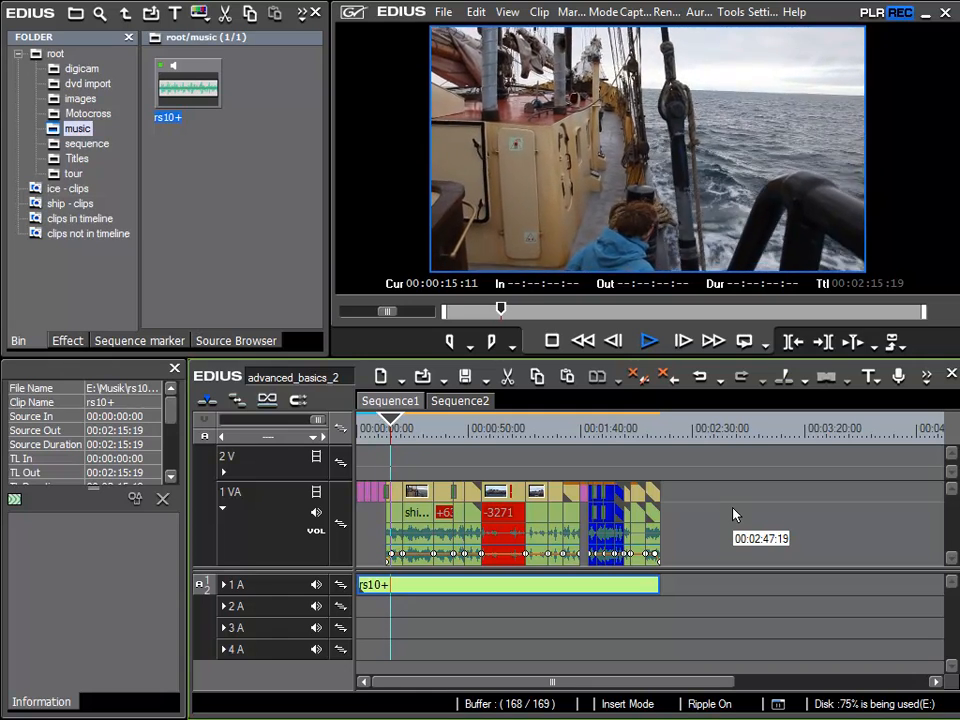
{"action": "key", "text": "space"}
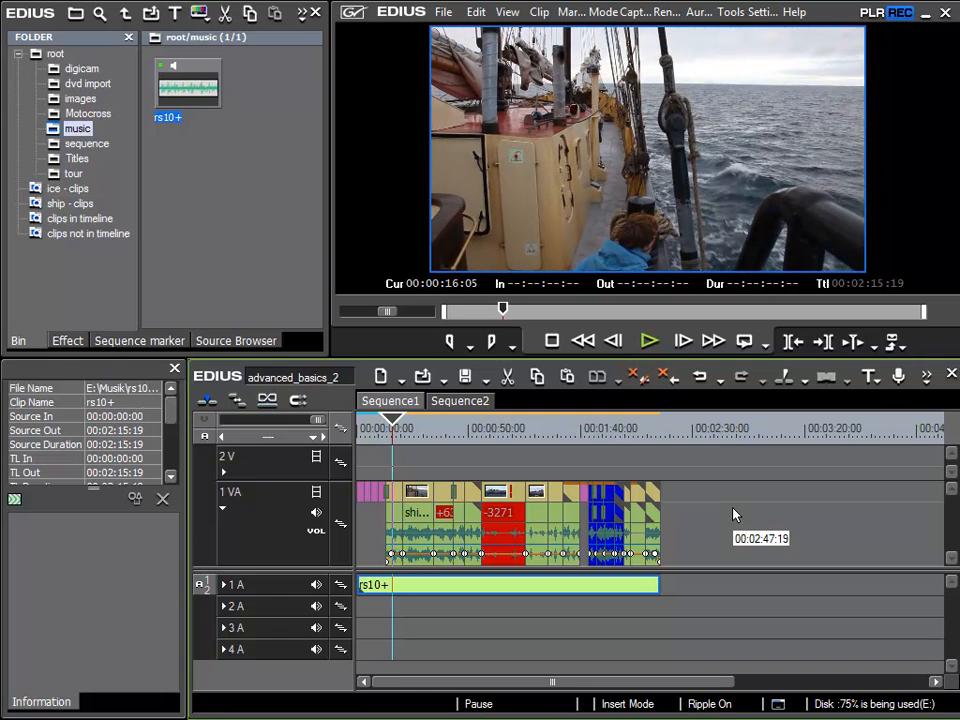